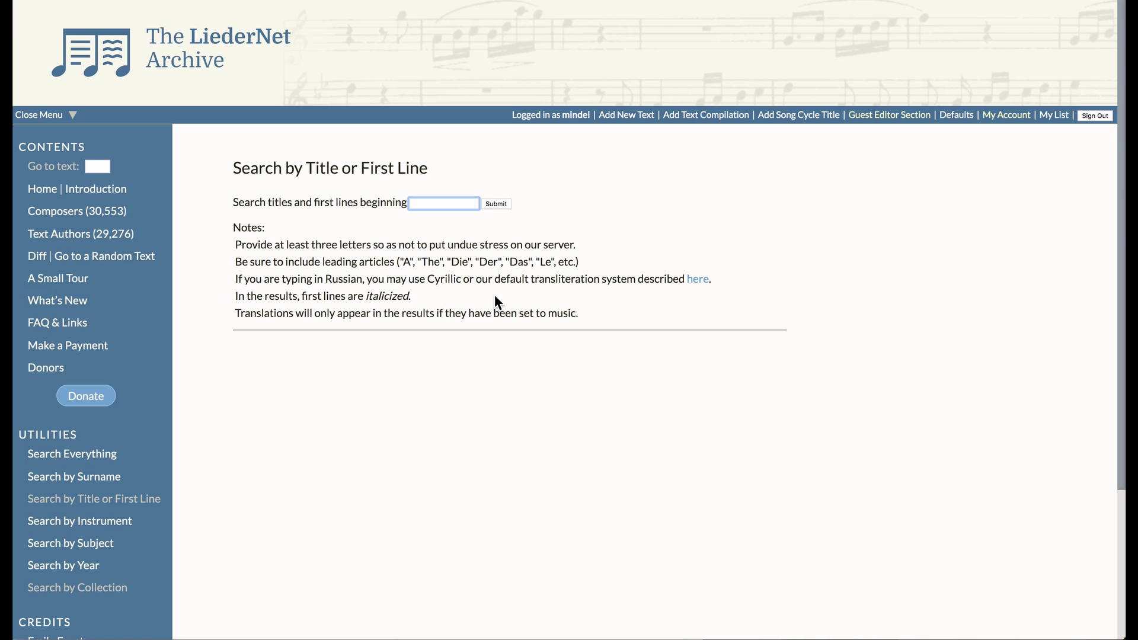
- Search titles and first lines for "Wenn an dem Firma", open the text "Wenn an dem Firmamente" and start a modification proposal for it
{"action": "type", "text": "Wenn an dem Firma"}
{"action": "key", "text": "Return"}
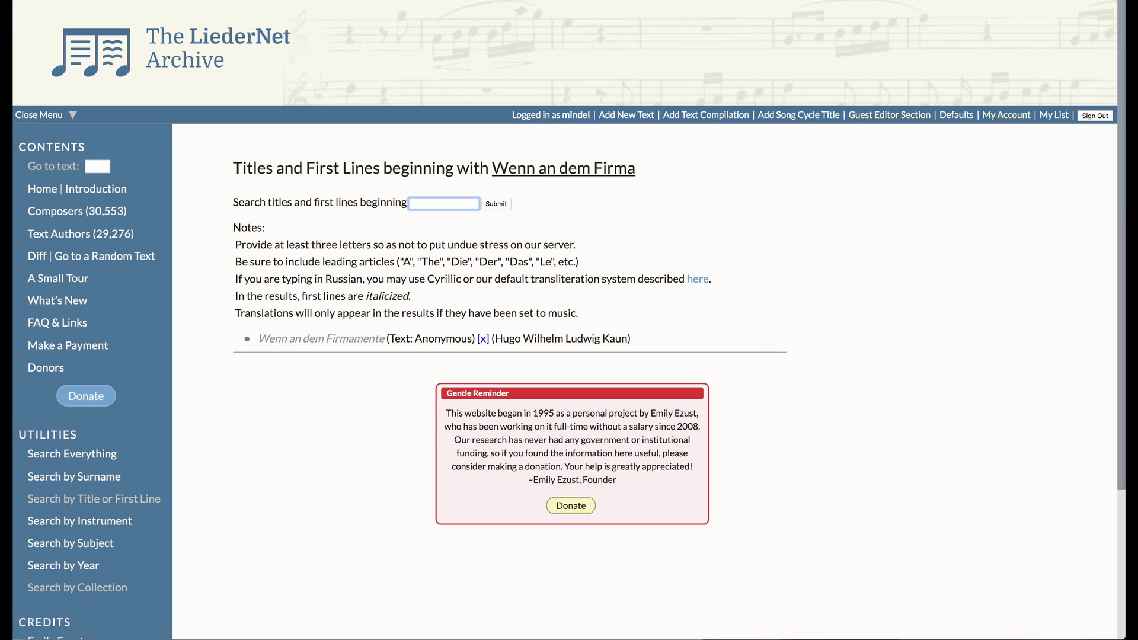
{"action": "left_click", "coordinate": [362, 341]}
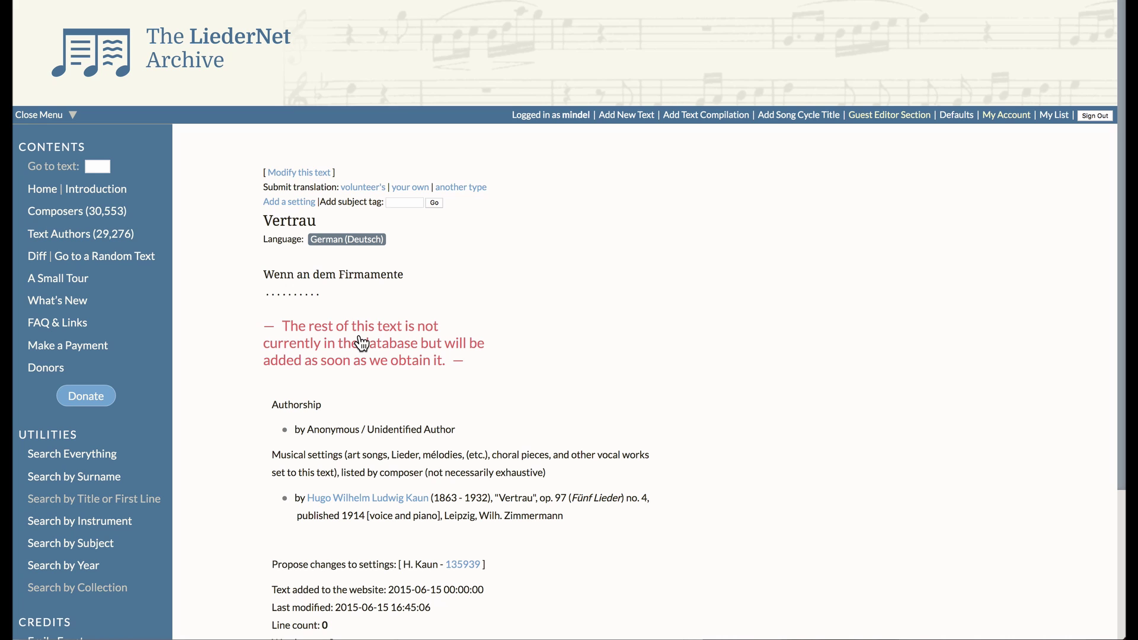
{"action": "left_click", "coordinate": [305, 174]}
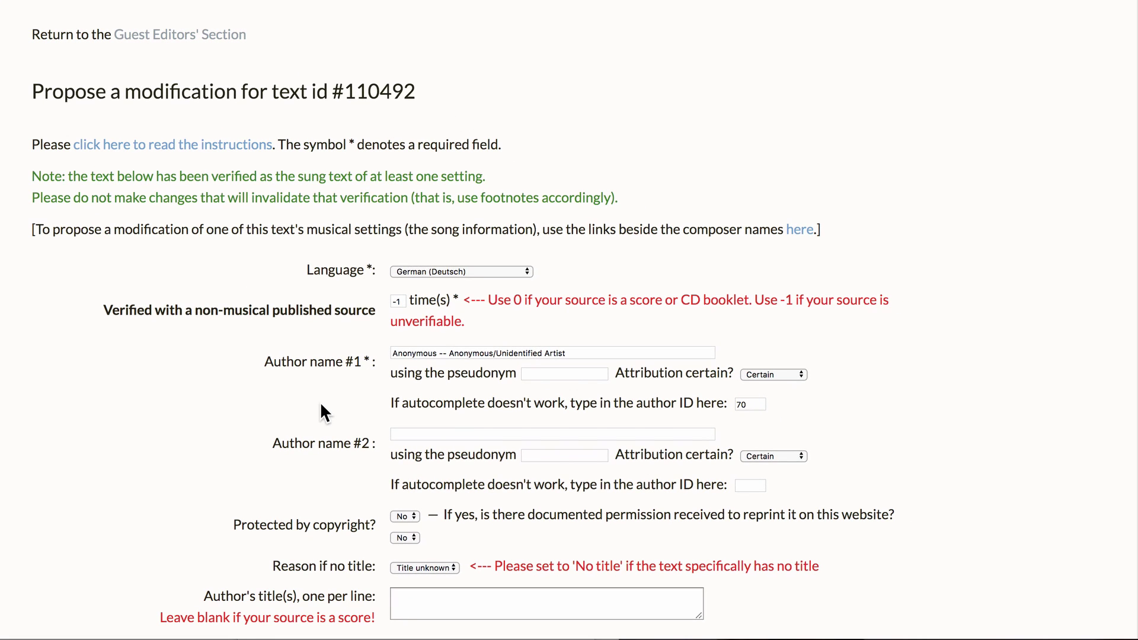
- Set the non-musical source verification count to 1 and choose Karl Ernst Knodt as the first author
{"action": "left_click", "coordinate": [399, 301]}
{"action": "key", "text": "BackSpace"}
{"action": "key", "text": "BackSpace"}
{"action": "triple_click", "coordinate": [456, 347]}
{"action": "type", "text": "Knodt"}
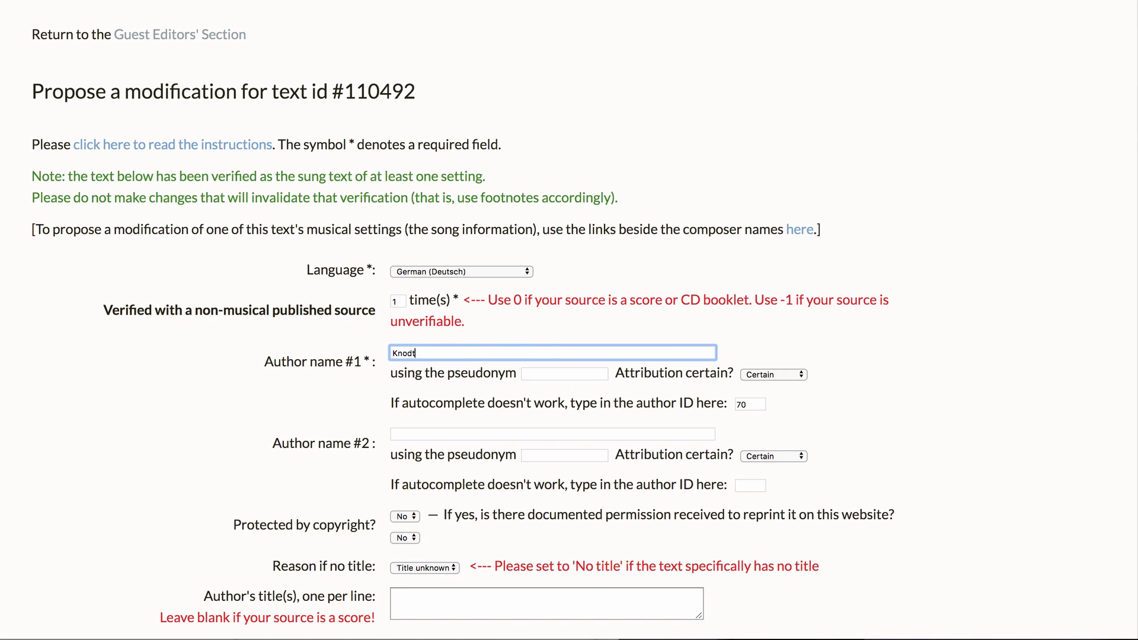
{"action": "left_click", "coordinate": [467, 371]}
- Enter "Vertrau" as the author's title of the text
{"action": "scroll", "coordinate": [389, 439], "scroll_direction": "down", "scroll_amount": 1}
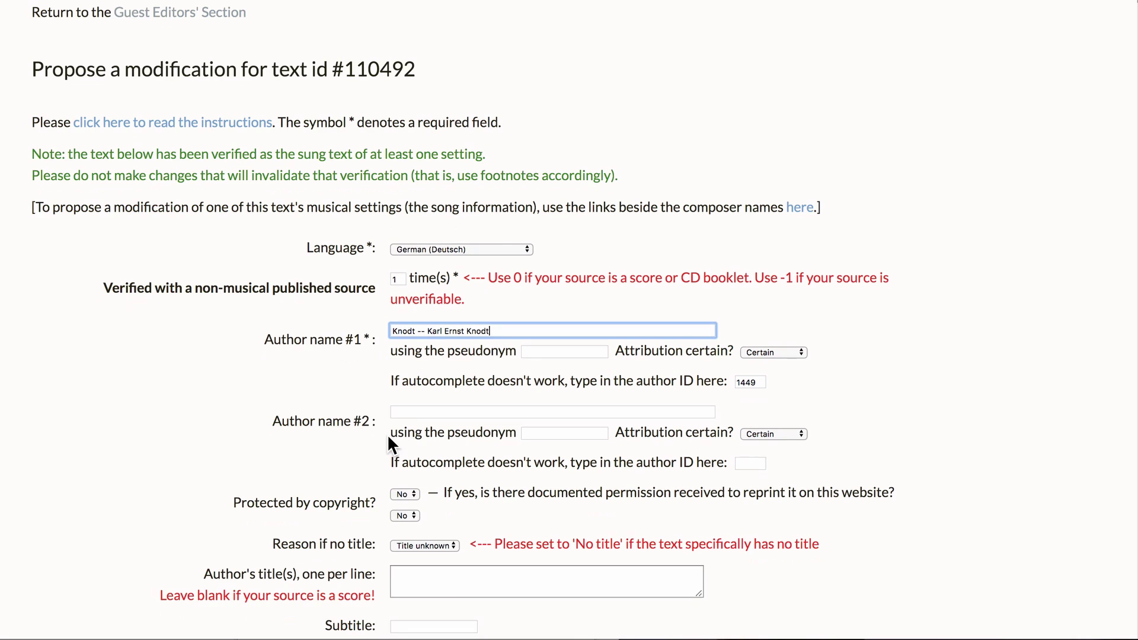
{"action": "scroll", "coordinate": [389, 440], "scroll_direction": "down", "scroll_amount": 1}
{"action": "scroll", "coordinate": [389, 440], "scroll_direction": "down", "scroll_amount": 3}
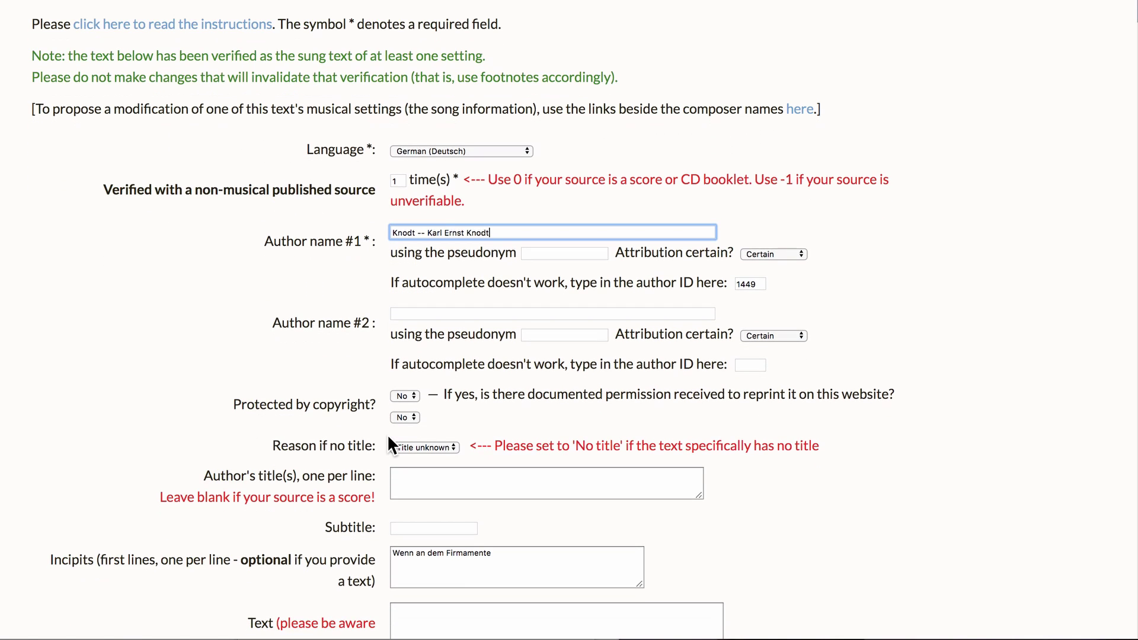
{"action": "scroll", "coordinate": [389, 440], "scroll_direction": "down", "scroll_amount": 7}
{"action": "left_click", "coordinate": [467, 334]}
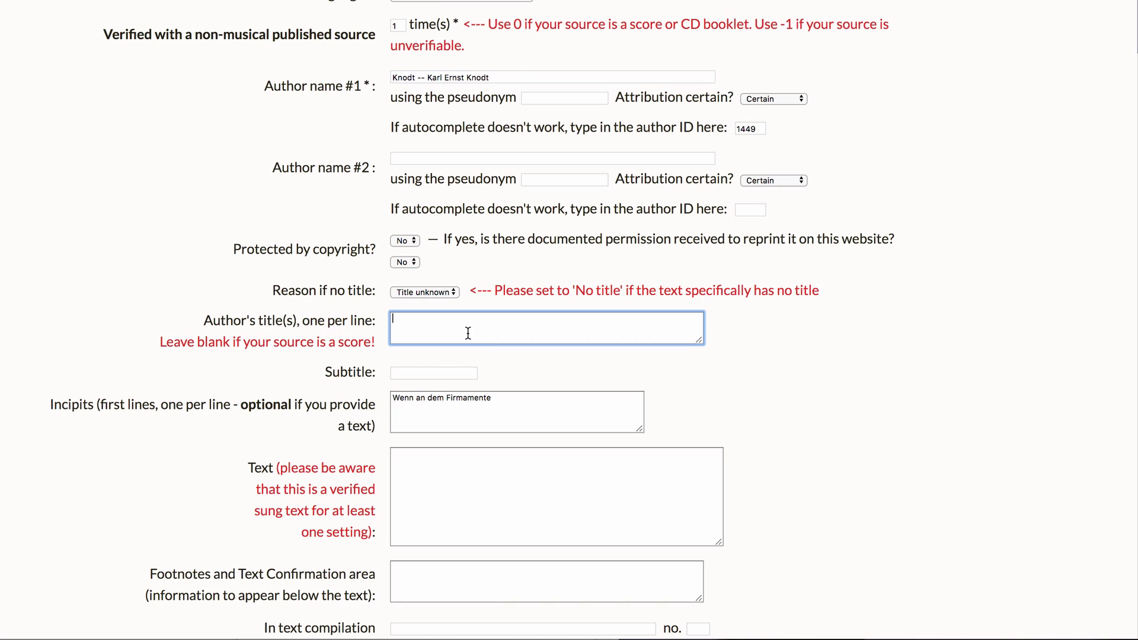
{"action": "type", "text": "Vertrau"}
- Paste the full poem beginning "Wenn an dem Firmamente" as the entry's text
{"action": "scroll", "coordinate": [468, 333], "scroll_direction": "down", "scroll_amount": 3}
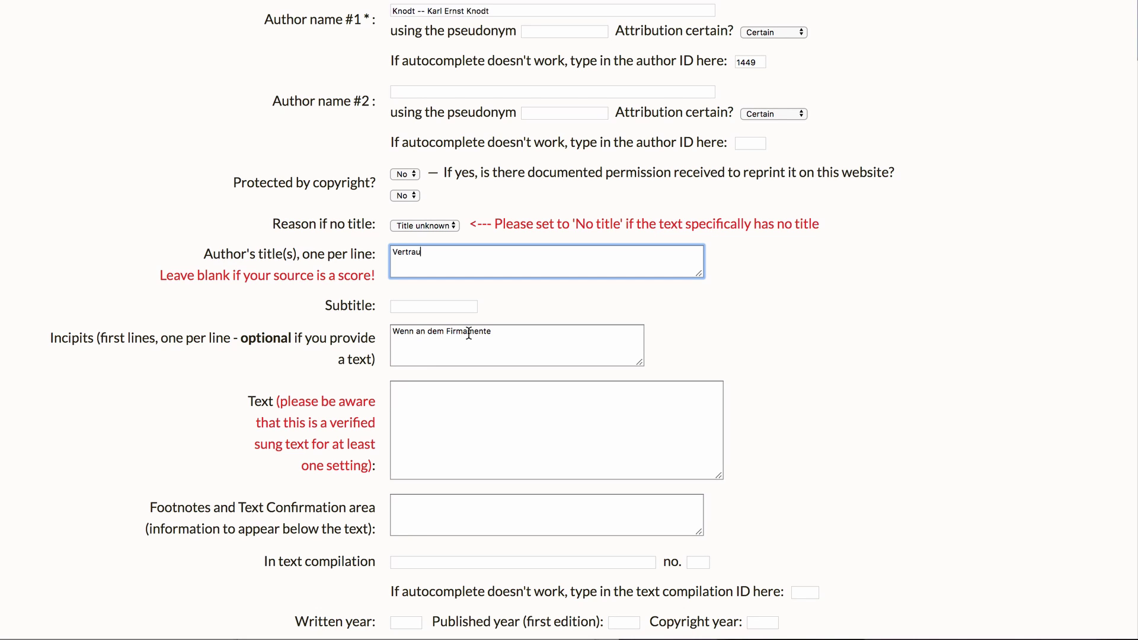
{"action": "scroll", "coordinate": [468, 333], "scroll_direction": "down", "scroll_amount": 6}
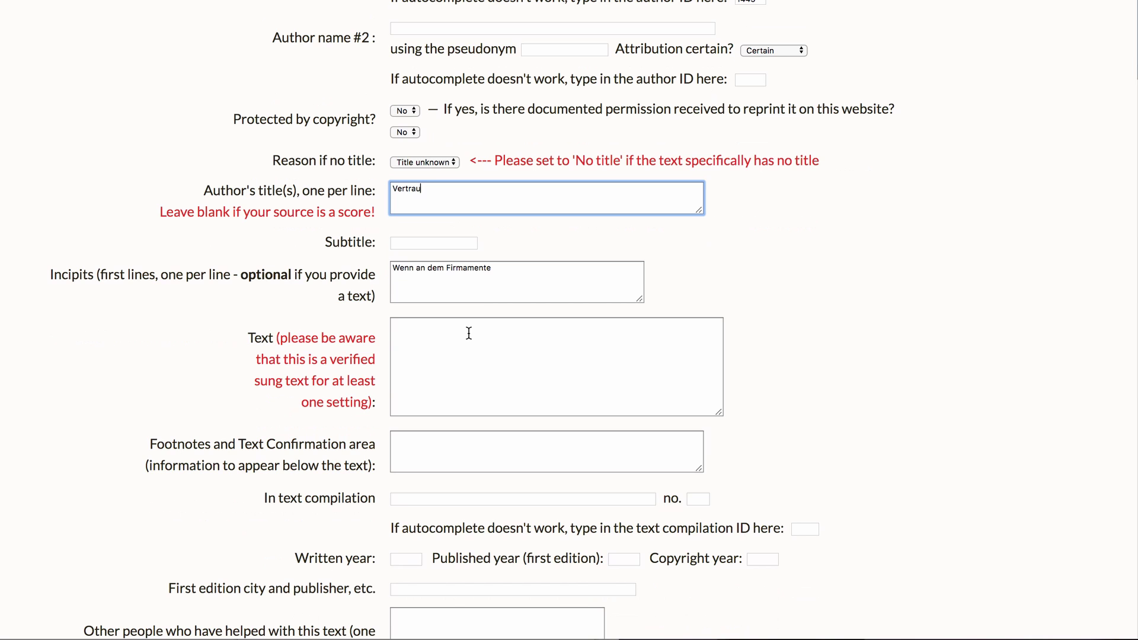
{"action": "left_click", "coordinate": [508, 265]}
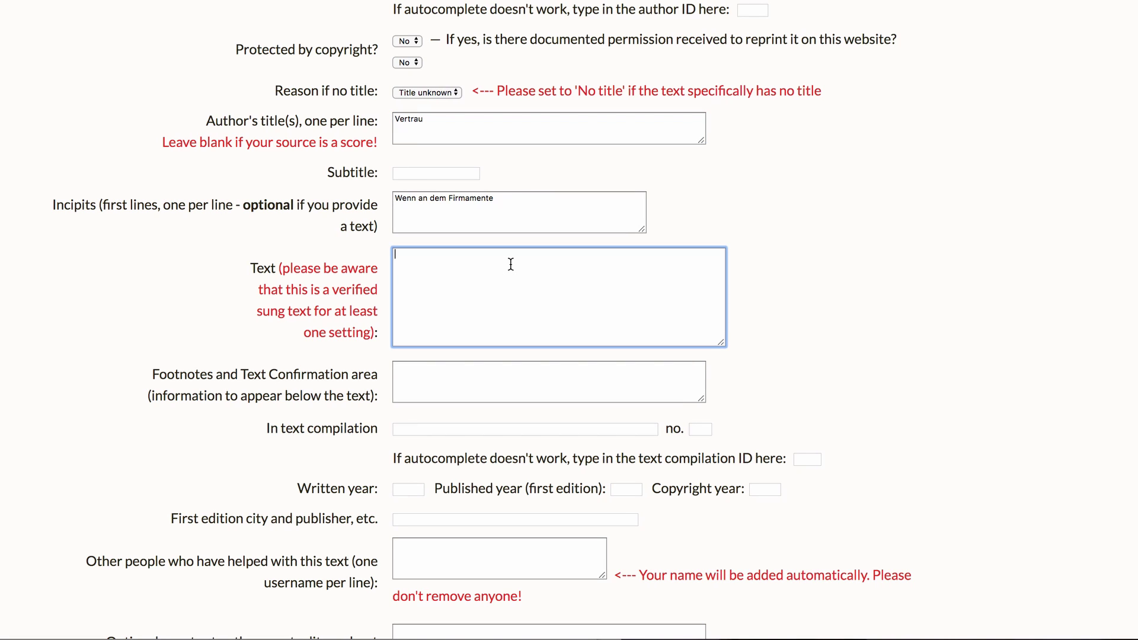
{"action": "key", "text": "super+v"}
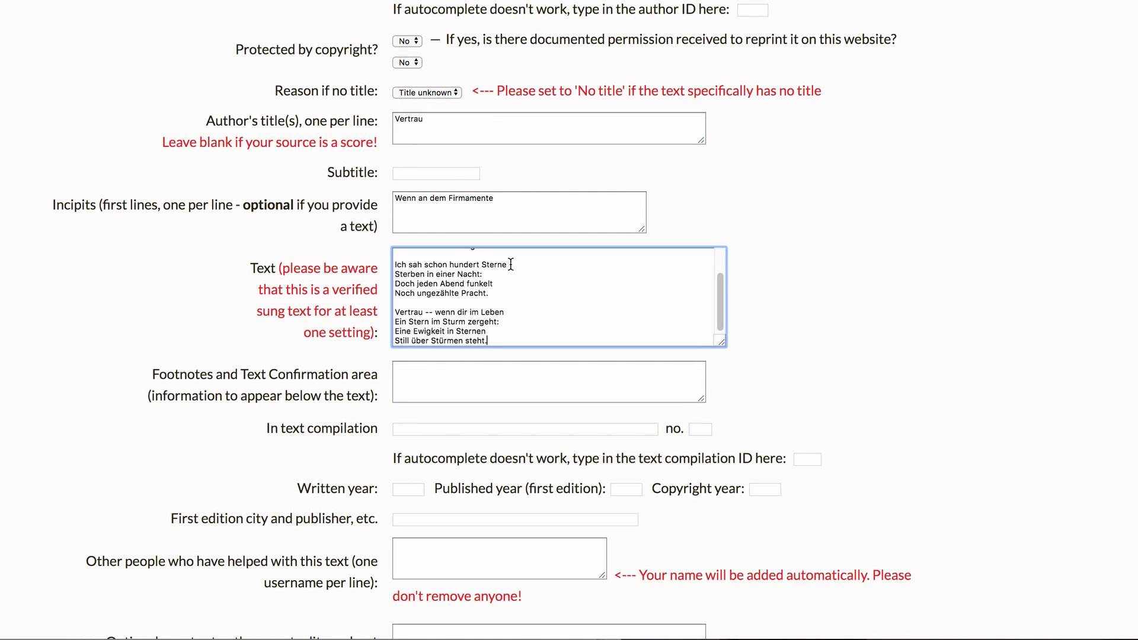
{"action": "scroll", "coordinate": [511, 265], "scroll_direction": "up", "scroll_amount": 2}
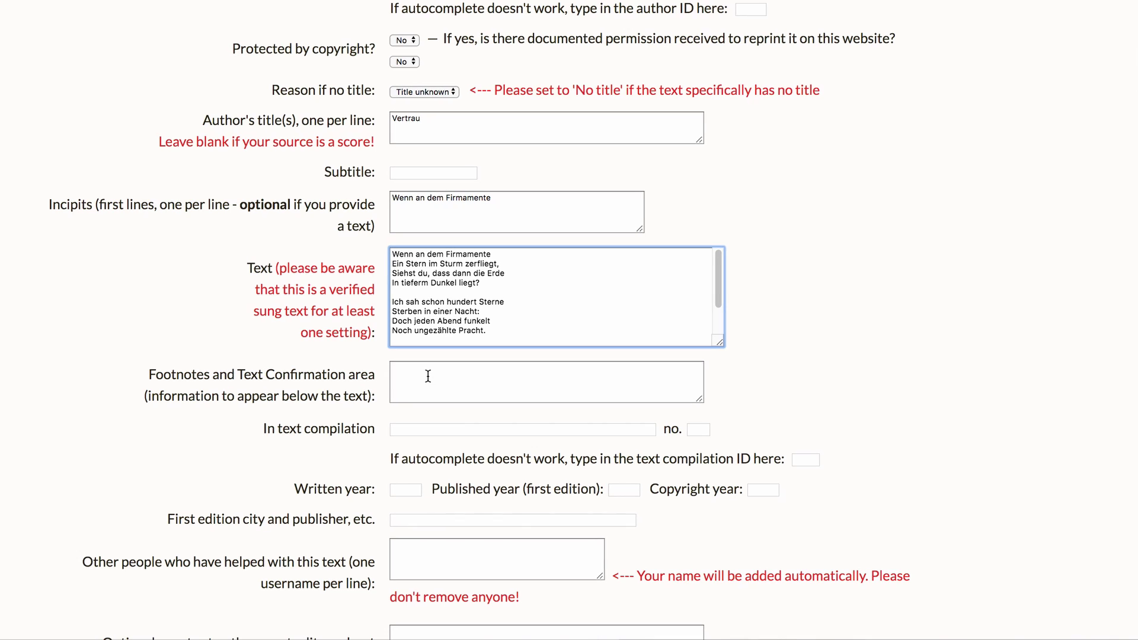
- Enter the HTML confirmation footnote citing Aus allen Augenblicken meines Lebens. Neue Gedichte von Karl Ernst Knodt, Mühleim an der Ruhr: K. Schimmelpfeng, 1902, Abend, page 225
{"action": "left_click", "coordinate": [431, 377]}
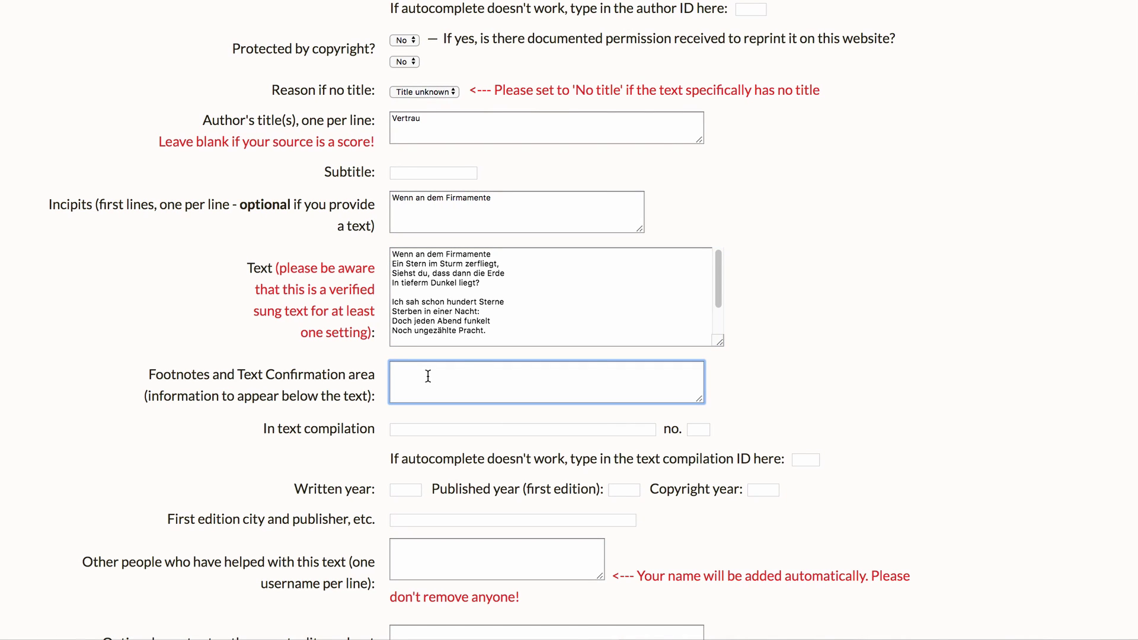
{"action": "type", "text": "<p>Confirmed with <u>Aus allen Augenblicken meines Lebens. Neue Gedichte von Karl Ernst Knodt</u>, Mühleim an der Ruhr: K. Schimmelpfeng, 1902. Appears in <i>Abend</i>, page 225.</p>"}
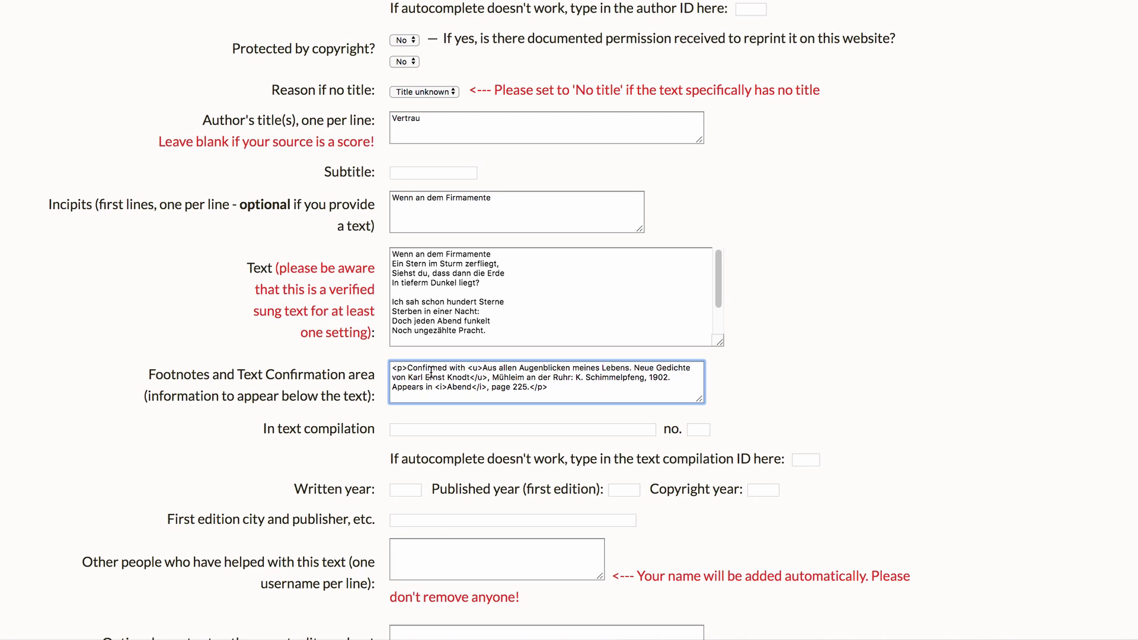
- Assign the text to the compilation "Aus allen Augenblicken meines Lebens. Neue Gedichte - Abend"
{"action": "left_click", "coordinate": [438, 427]}
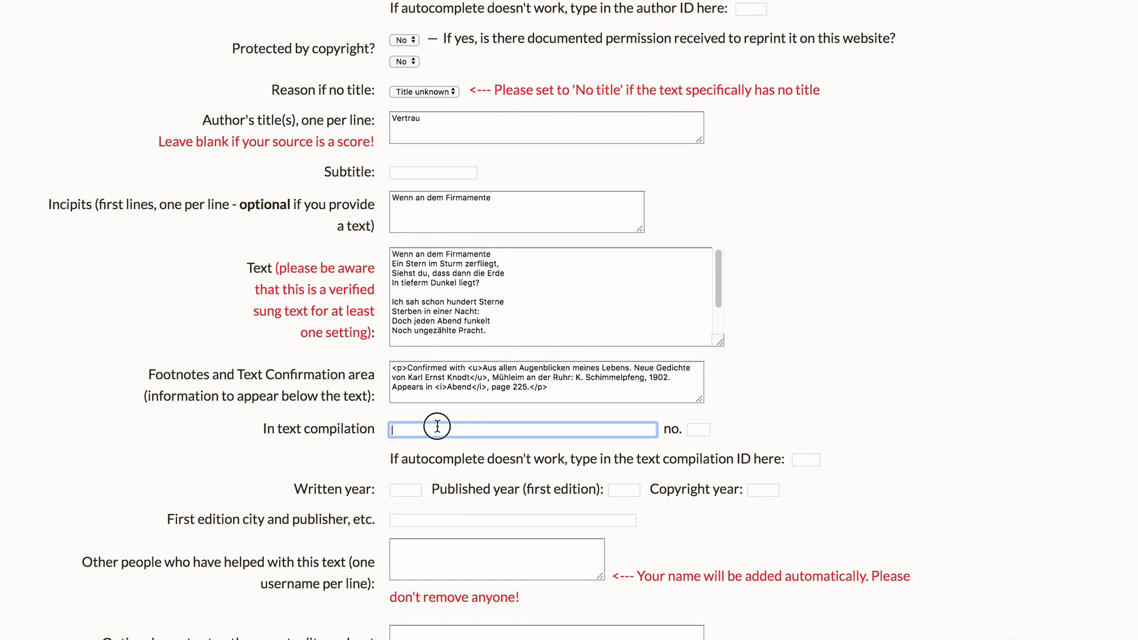
{"action": "type", "text": "Abend"}
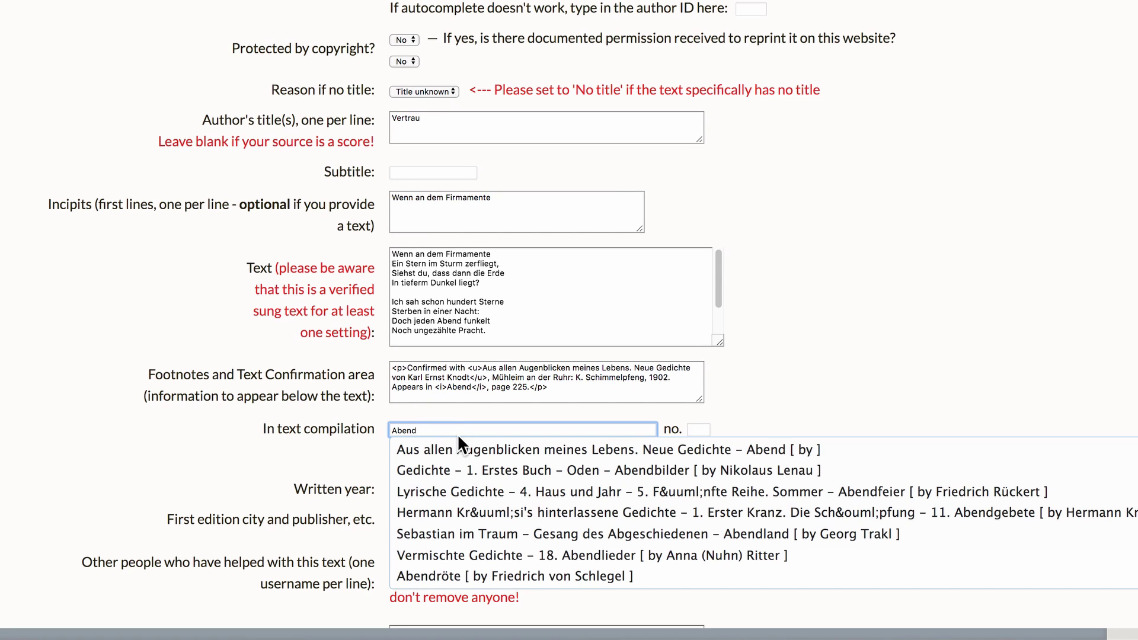
{"action": "left_click", "coordinate": [459, 442]}
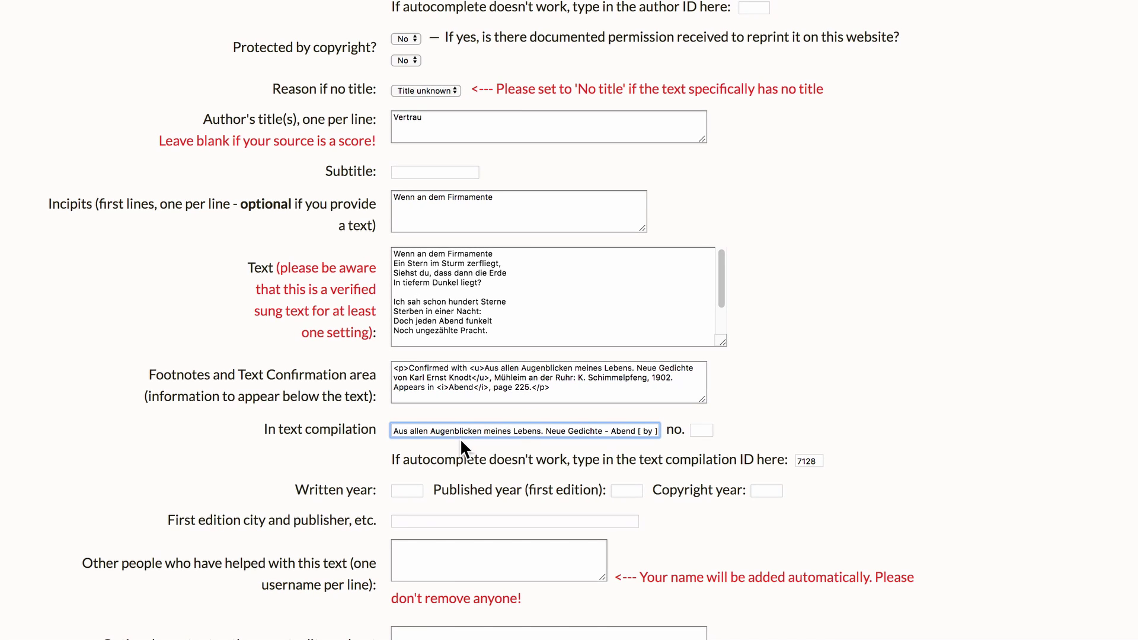
- Set the first edition's published year to 1902 and copy "Mühleim an der Ruhr: K. Schimmelpfeng" from the footnote as its city and publisher
{"action": "left_click", "coordinate": [626, 490]}
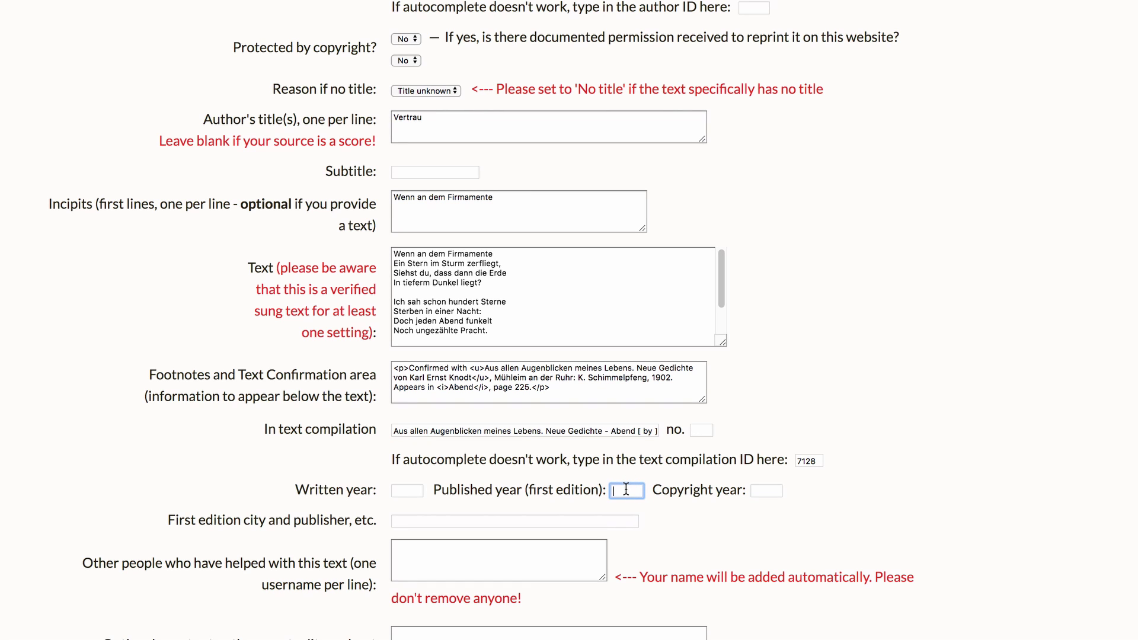
{"action": "type", "text": "1902"}
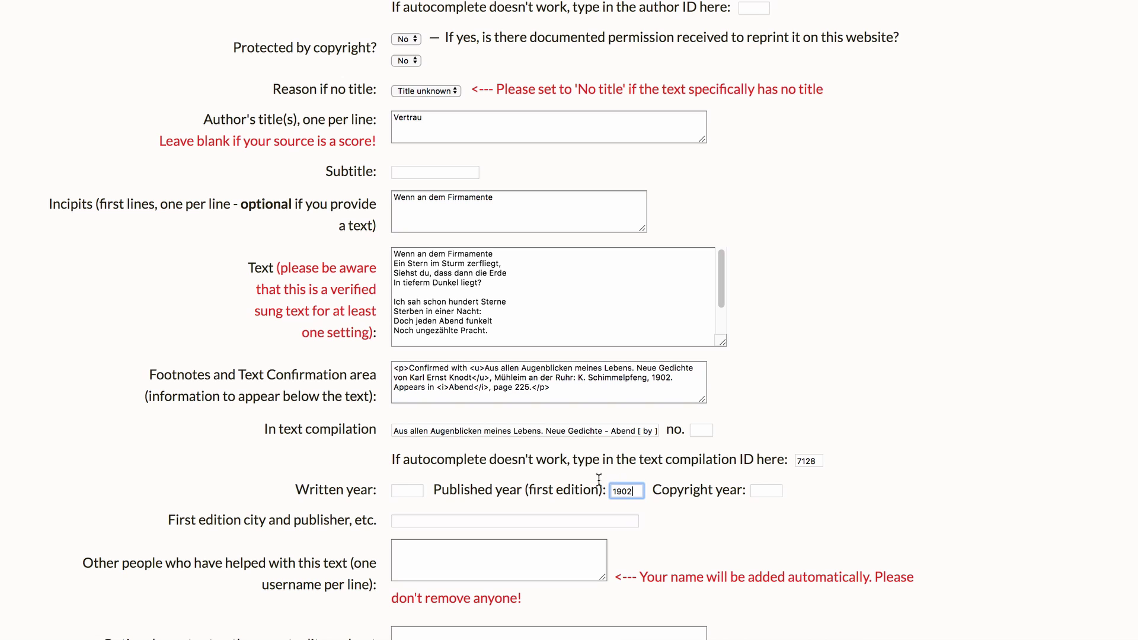
{"action": "left_click_drag", "start_coordinate": [496, 378], "coordinate": [647, 377]}
{"action": "key", "text": "ctrl+c"}
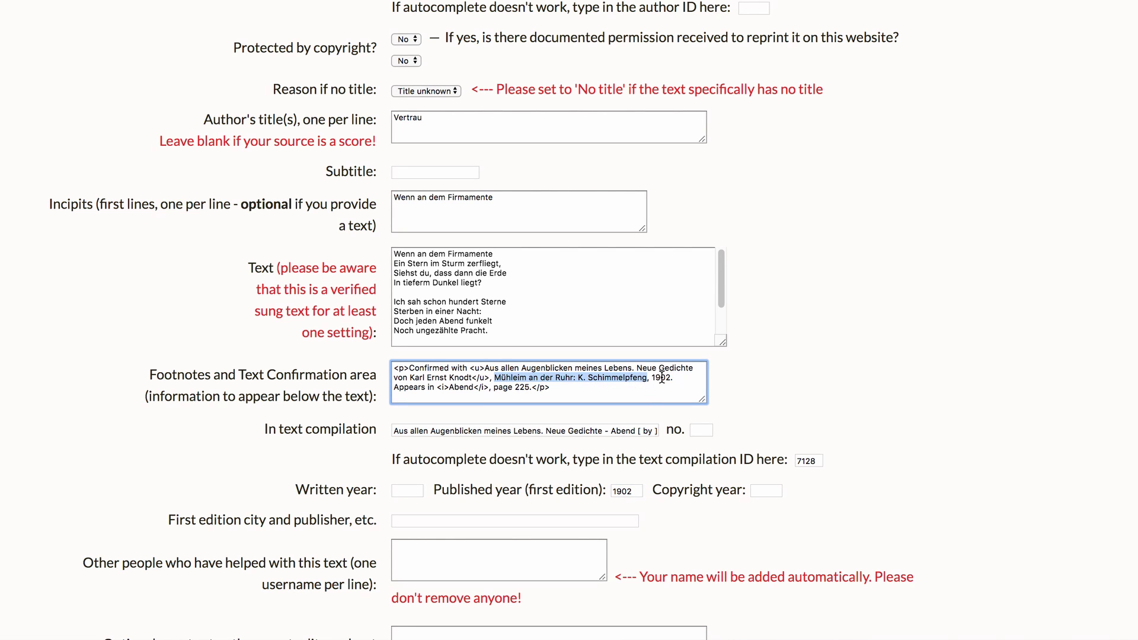
{"action": "left_click", "coordinate": [425, 522]}
{"action": "key", "text": "ctrl+v"}
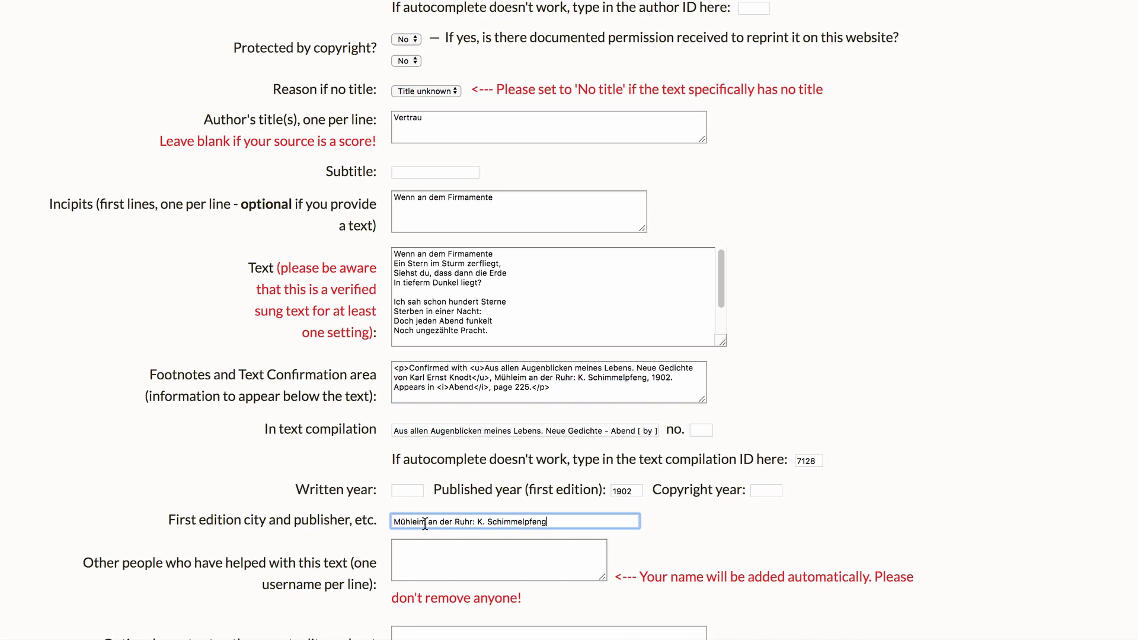
- Leave the helpers and the notes to other guest editors blank and submit the proposed text modification
{"action": "left_click", "coordinate": [419, 544]}
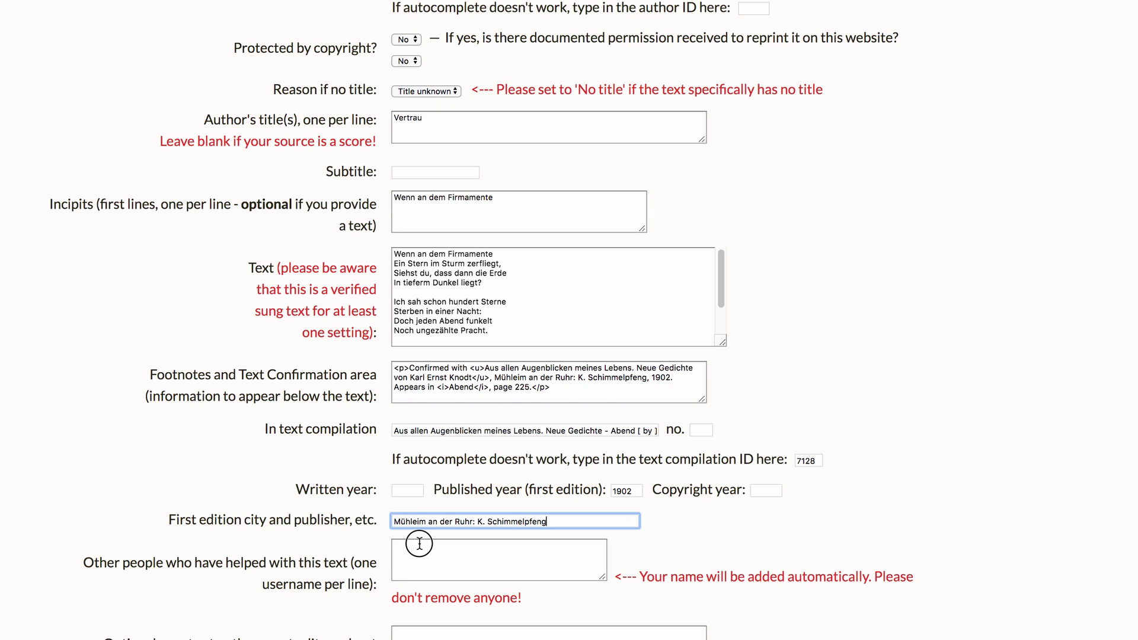
{"action": "left_click", "coordinate": [419, 543]}
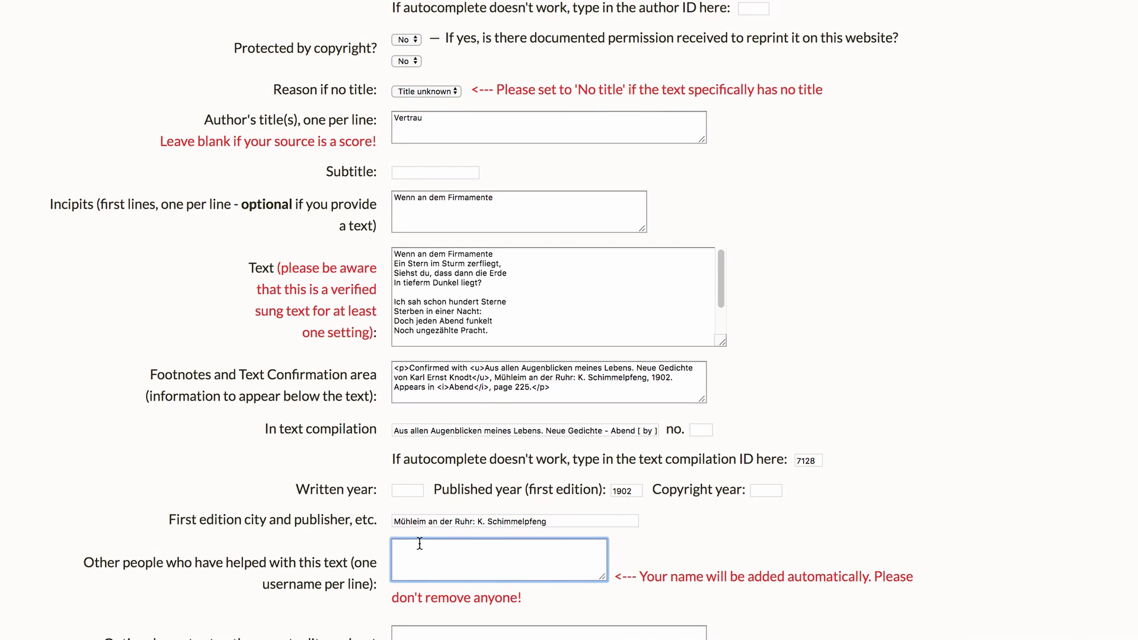
{"action": "scroll", "coordinate": [375, 568], "scroll_direction": "down", "scroll_amount": 1}
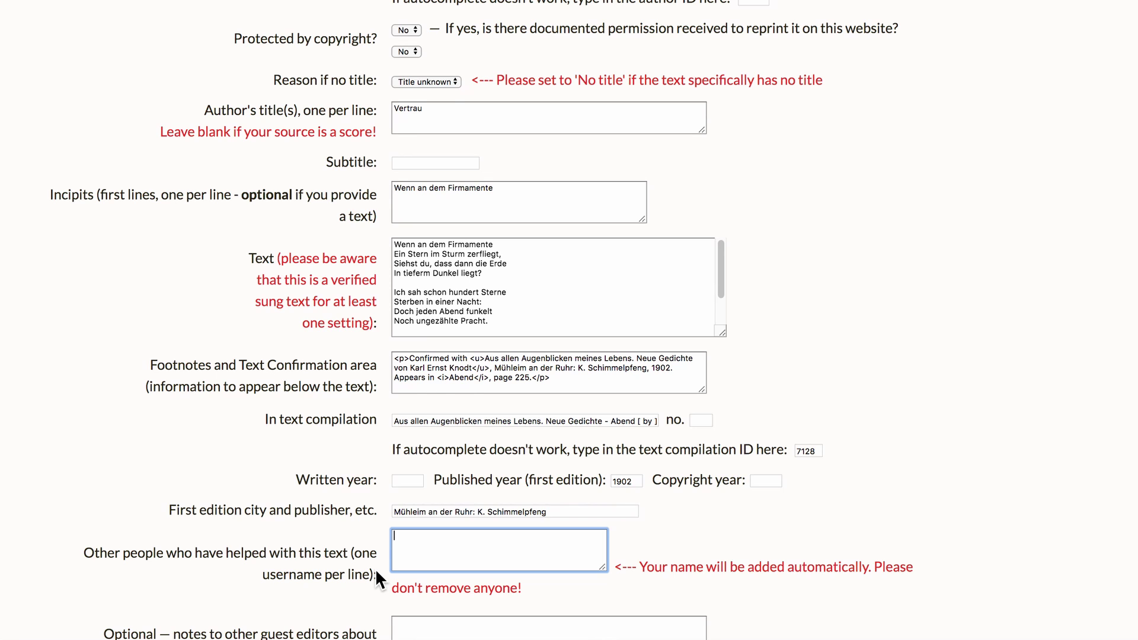
{"action": "scroll", "coordinate": [376, 568], "scroll_direction": "down", "scroll_amount": 3}
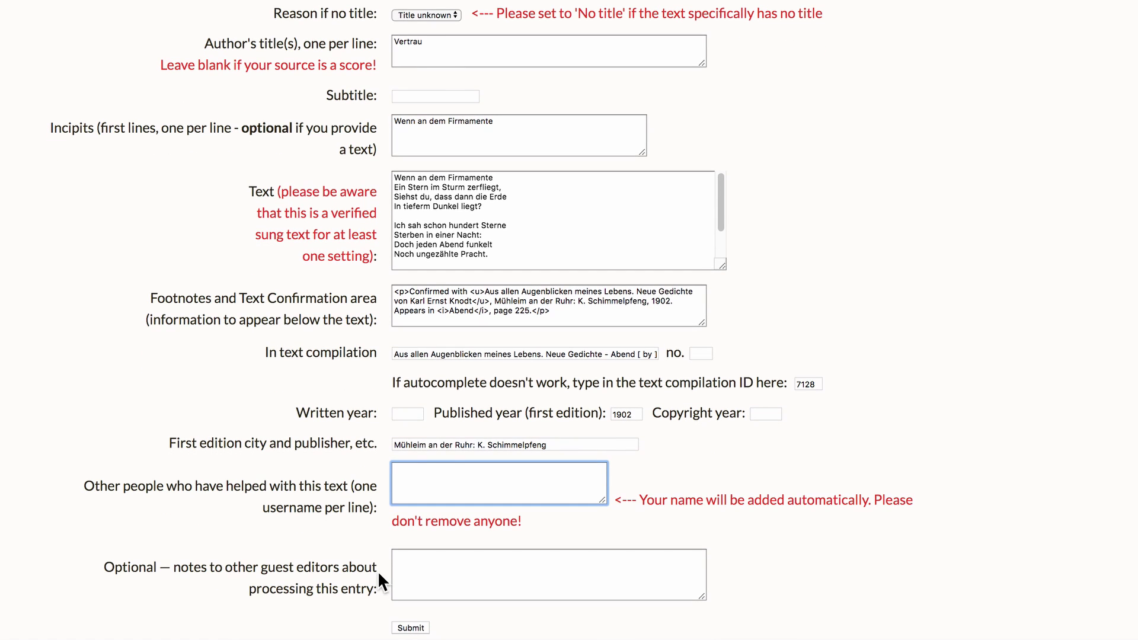
{"action": "left_click", "coordinate": [421, 624]}
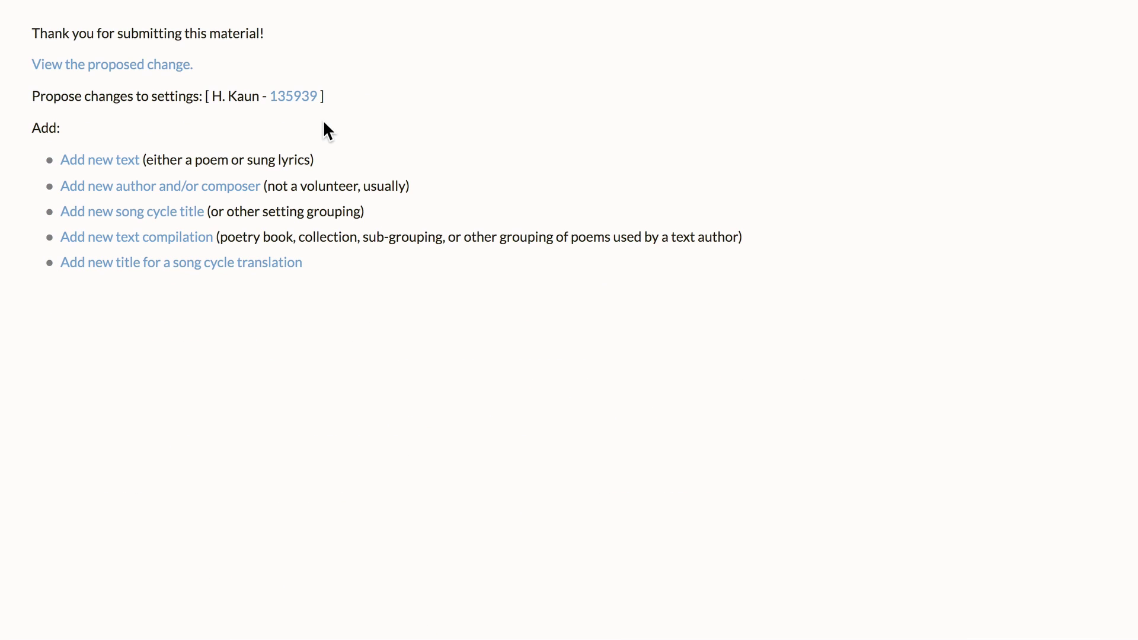
- View the proposed change and review its current and proposed values for each field
{"action": "left_click", "coordinate": [160, 70]}
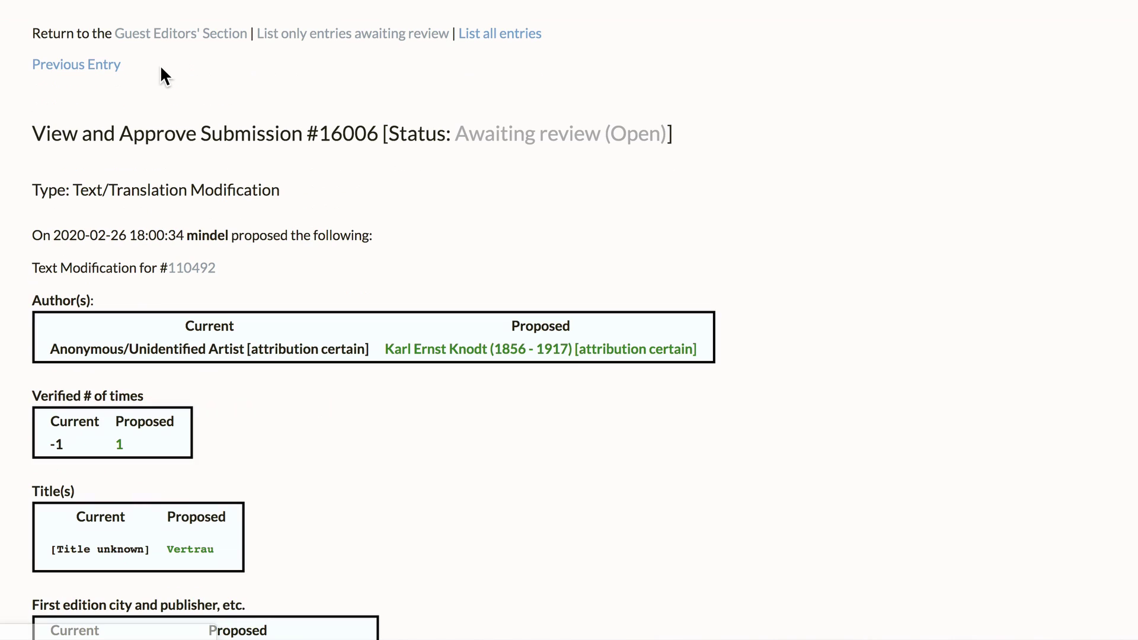
{"action": "scroll", "coordinate": [640, 551], "scroll_direction": "down", "scroll_amount": 10}
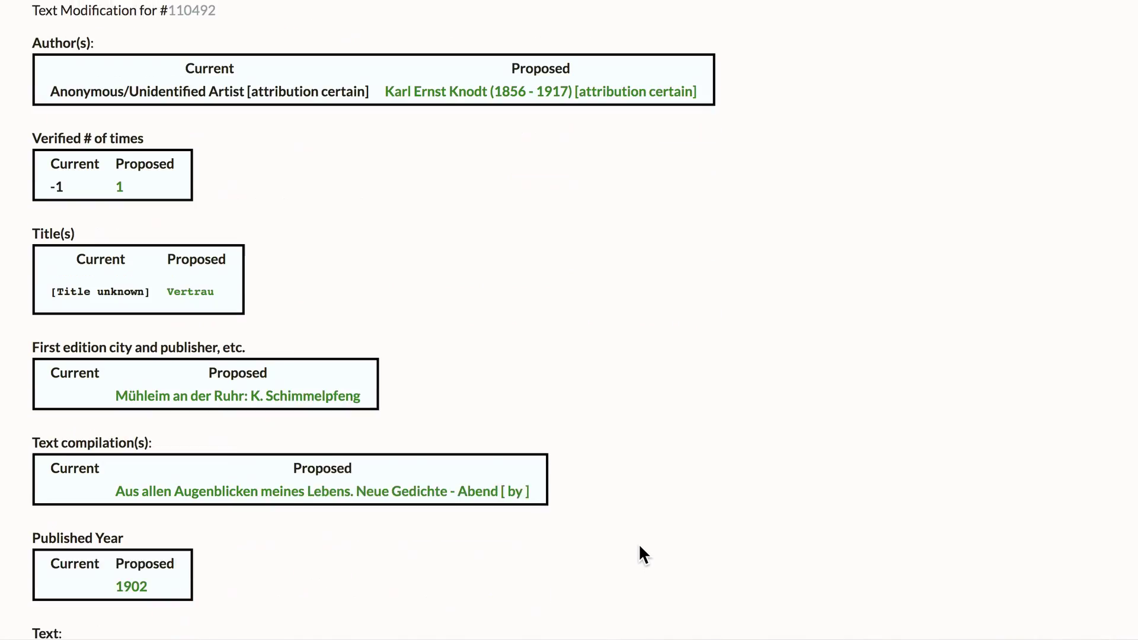